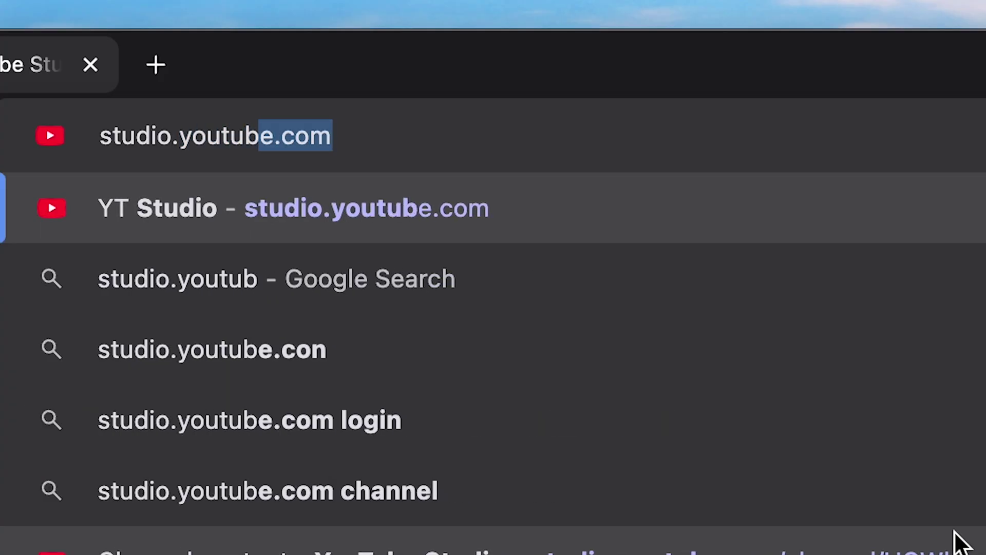
Step: Load YouTube Studio and create the channel with a new handle, replacing the suggested one
type("e.com")
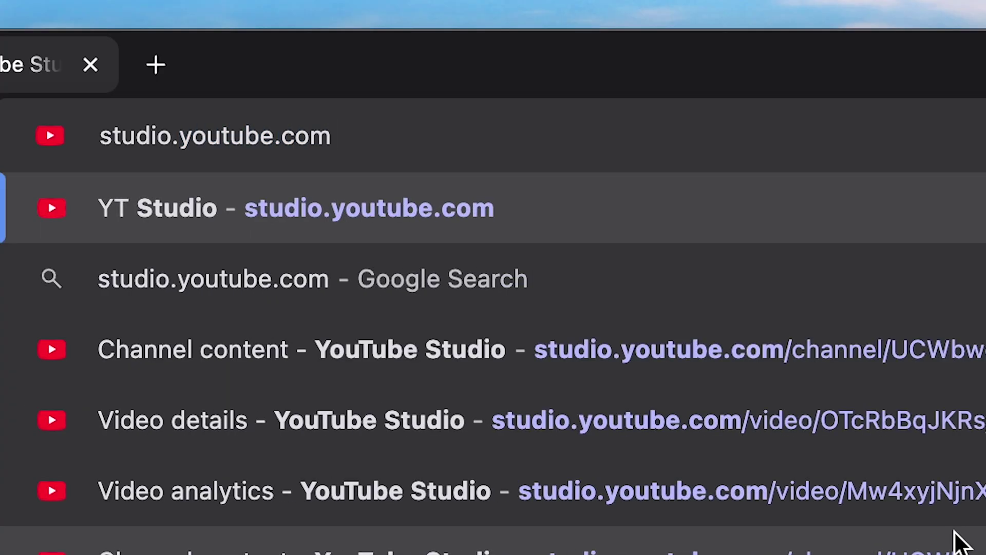
left_click(956, 542)
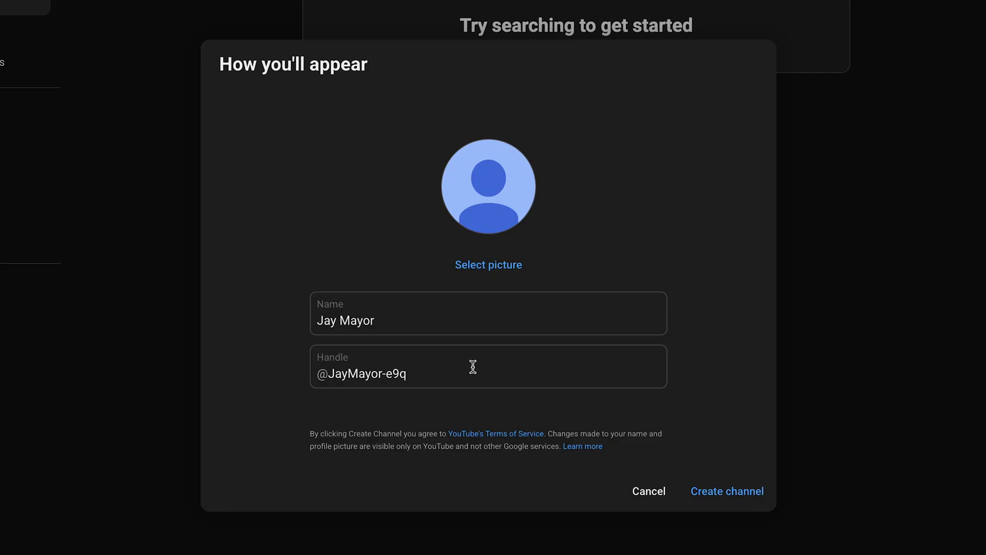
triple_click(493, 368)
type("jaymay")
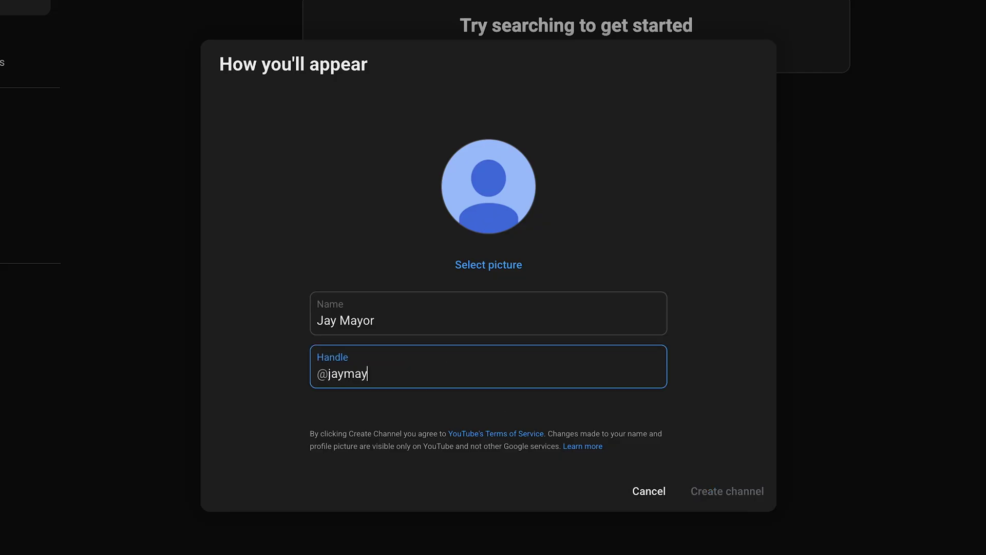
type("or")
left_click(726, 493)
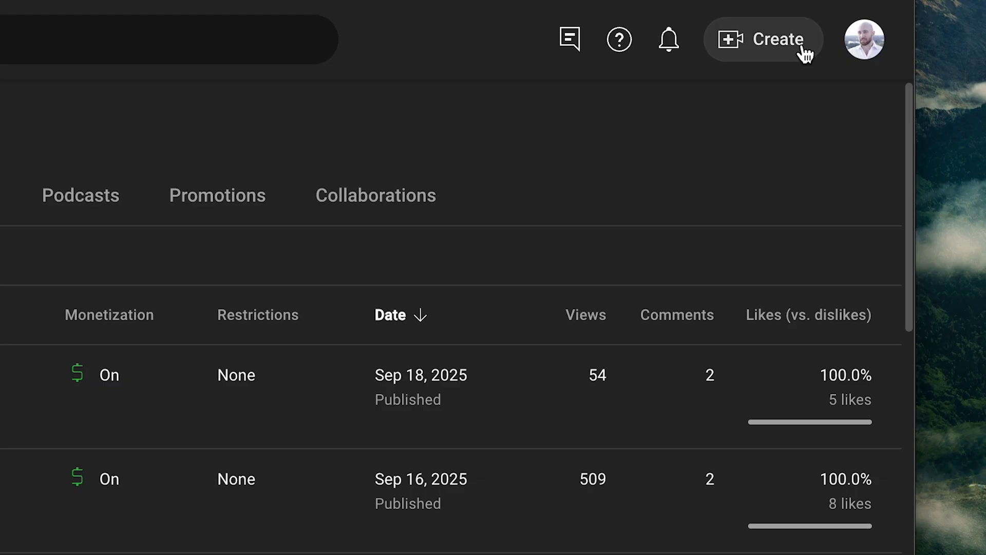
Step: Upload the Chrome tutorial video file through Create > Upload videos and dismiss the titles tip
left_click(855, 99)
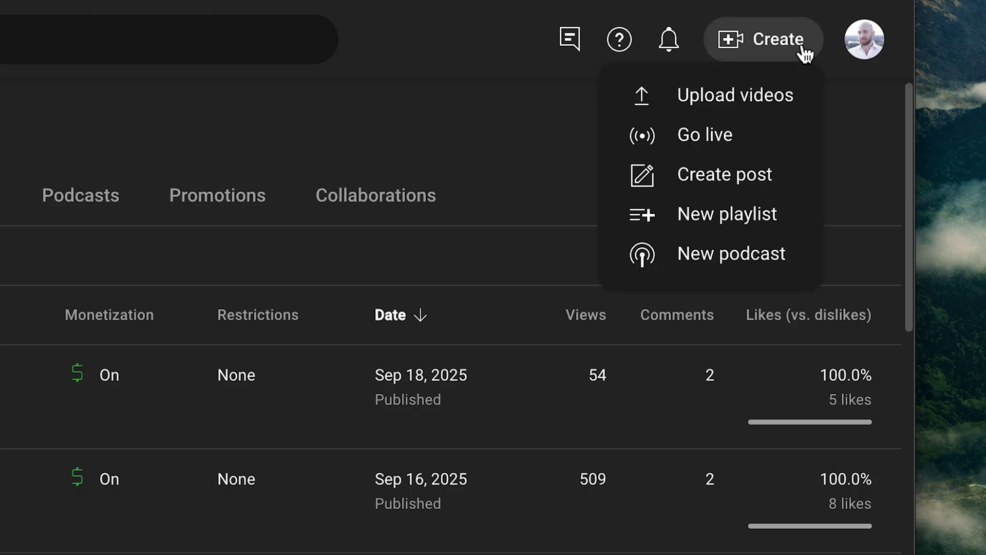
left_click(724, 100)
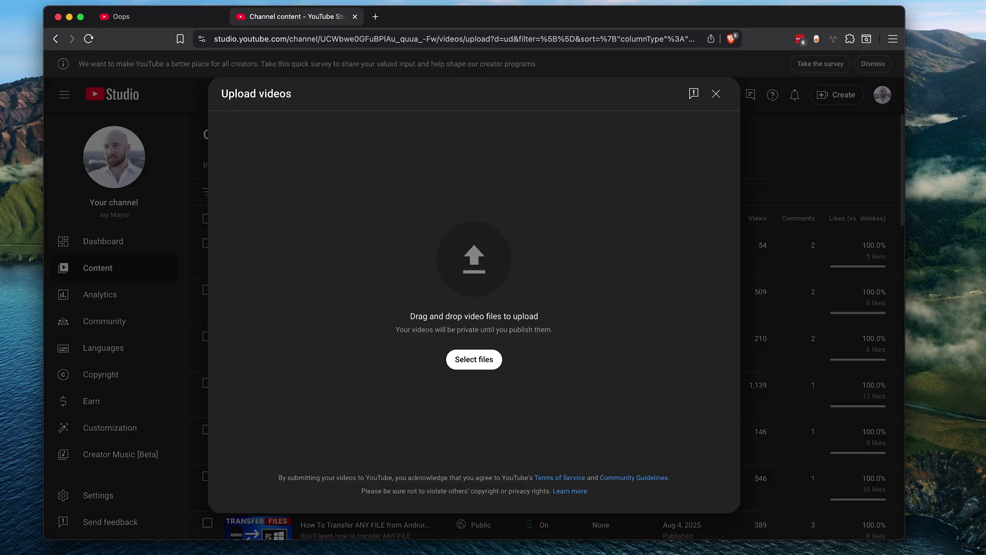
left_click_drag(93, 180, 475, 263)
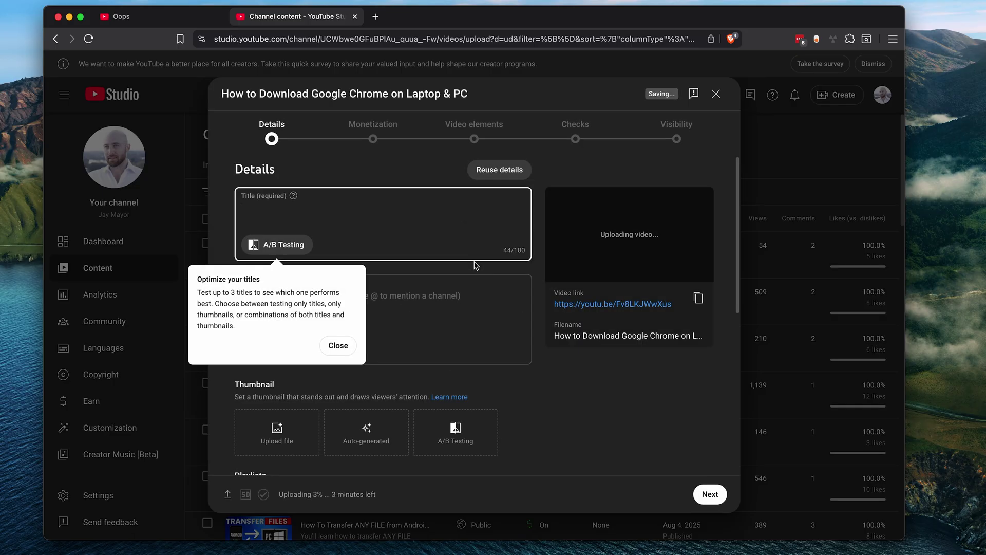
left_click(339, 347)
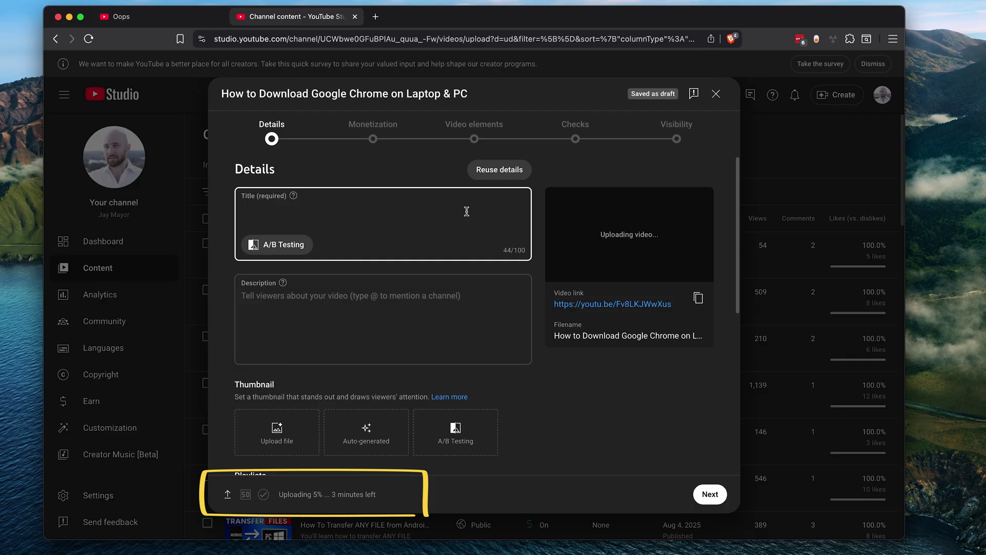
left_click(542, 346)
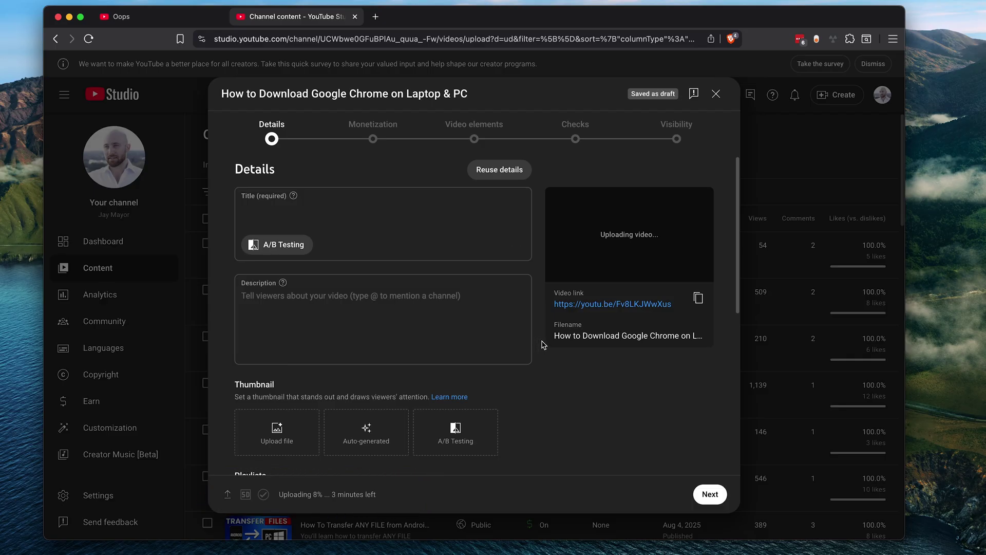
Step: Title the video 'How To Download Google Chrome on Windows' and write a short install description
type("How To Download Google Chrome on Windows")
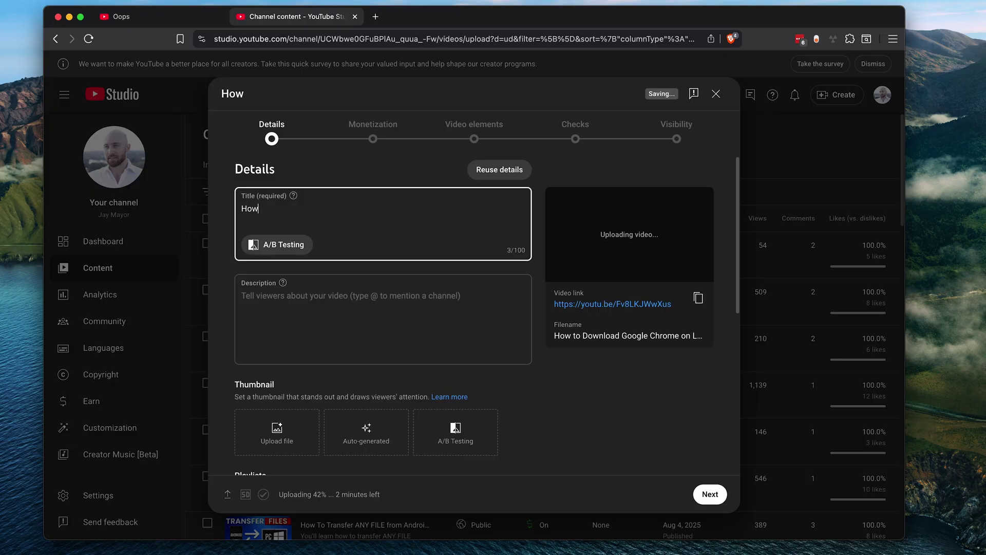
left_click(242, 295)
type("Learn how to download and install Google Chrome on Windows, quickly and easily. By the end of this video, you'll have Chrome installed and you can even make it your defau")
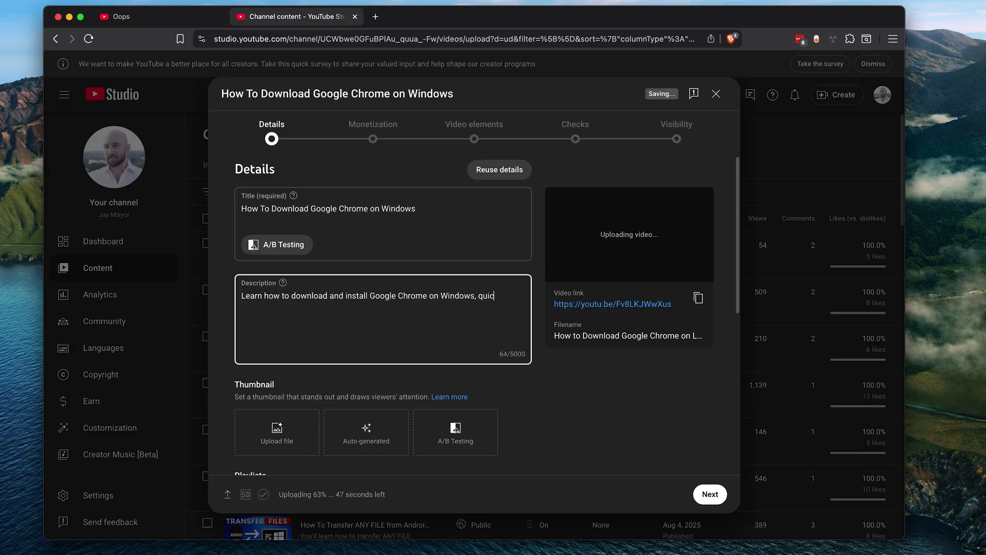
type("lt browser if you'd like.")
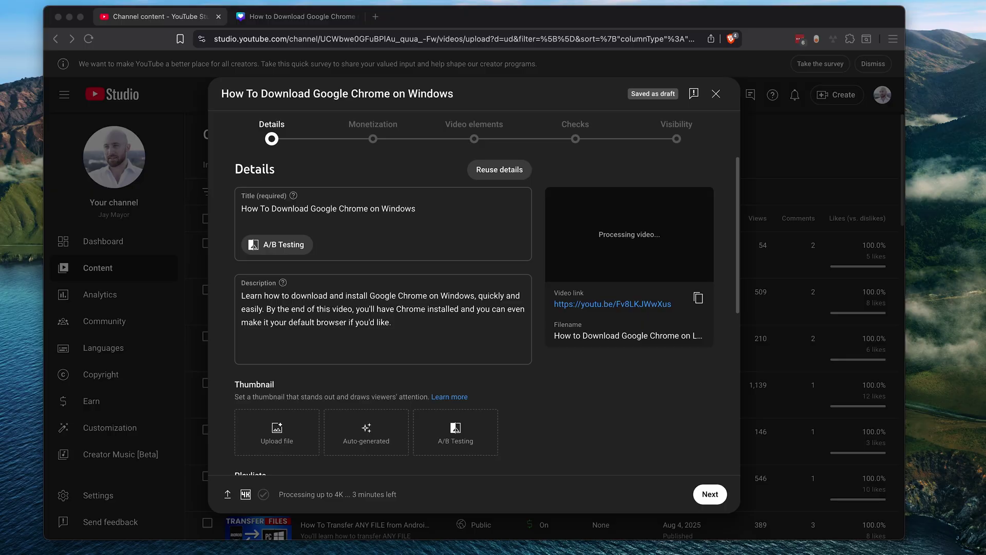
Step: Use the INSTALL CHROME image as thumbnail, leave playlists unset, and mark it not made for kids
left_click_drag(61, 219, 277, 432)
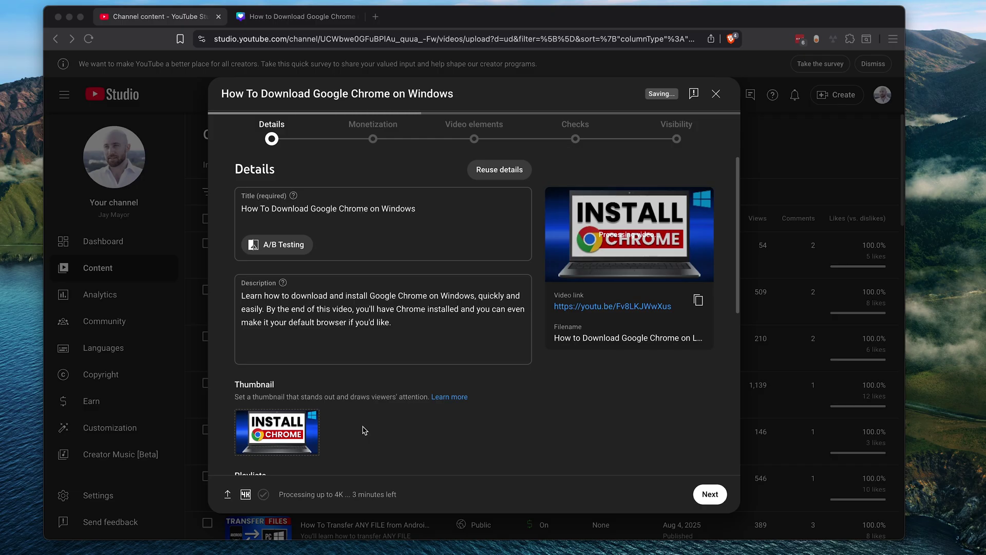
scroll(346, 385, "down", 2)
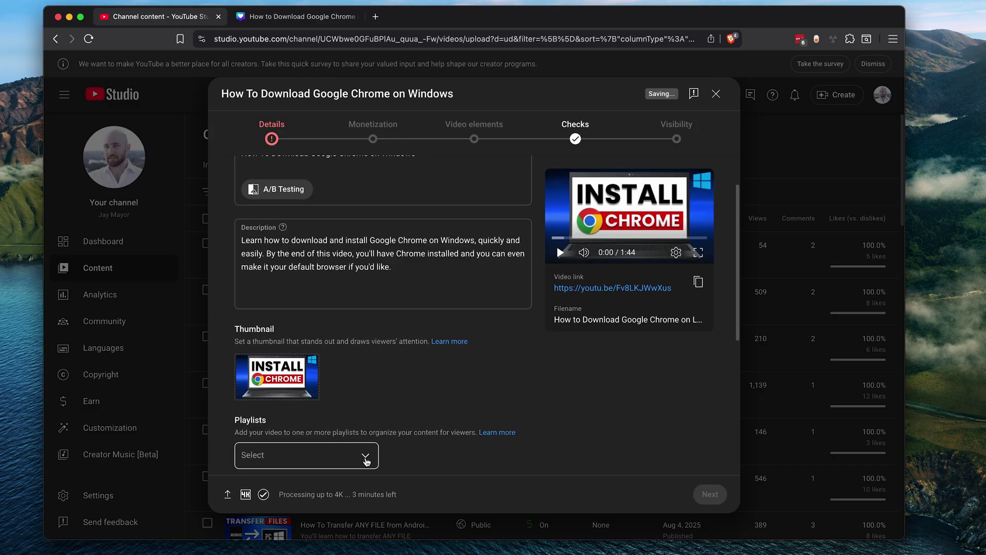
left_click(367, 461)
key("Escape")
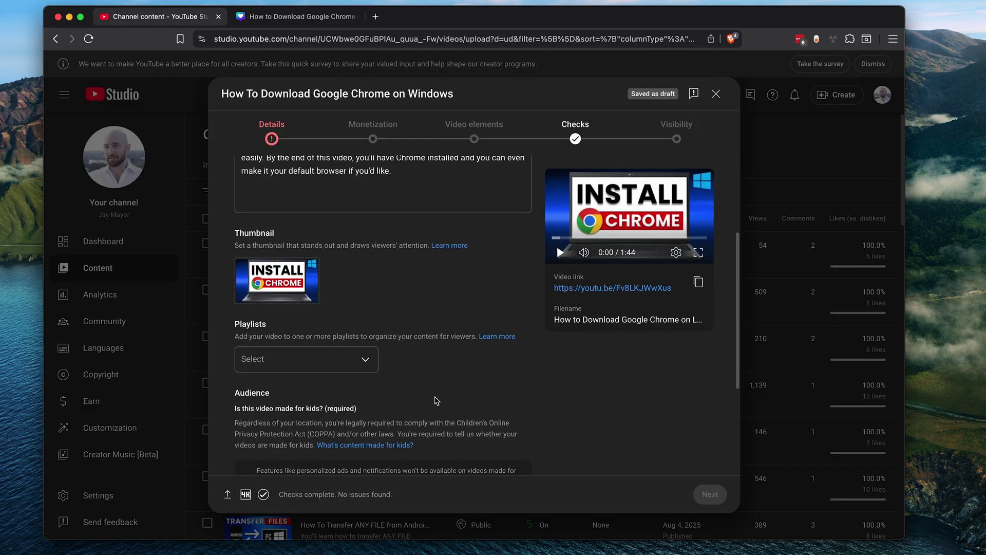
scroll(435, 400, "down", 5)
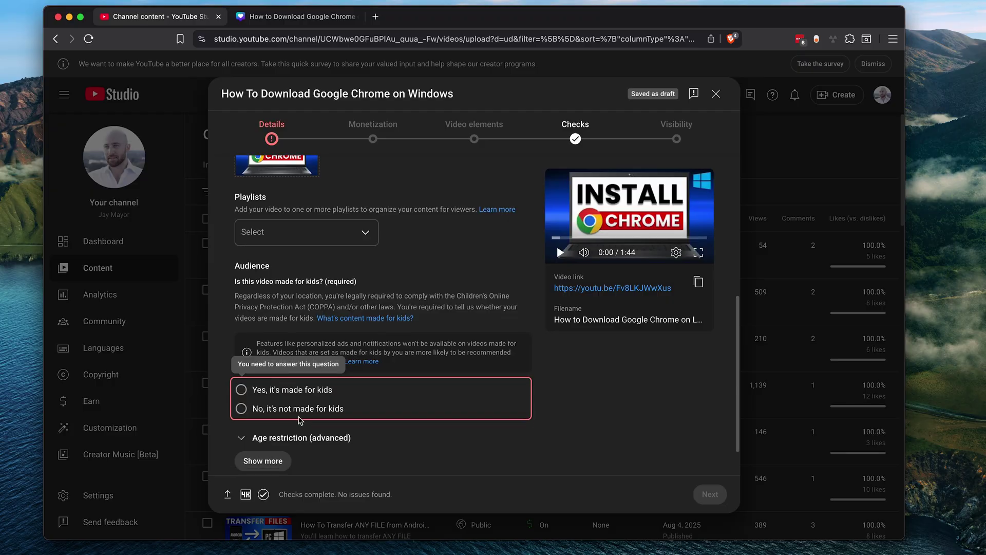
left_click(241, 409)
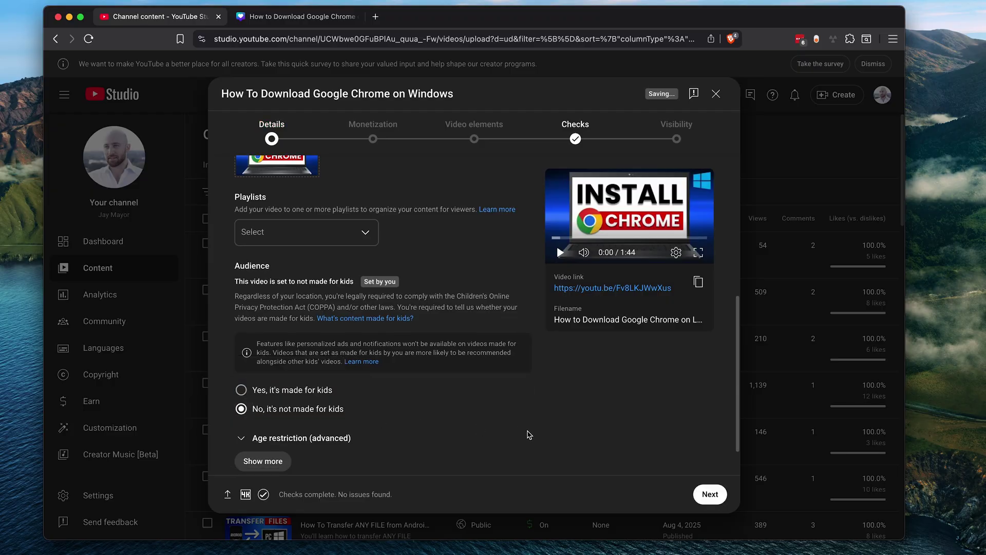
Step: Turn Monetization on for the Chrome video
left_click(708, 494)
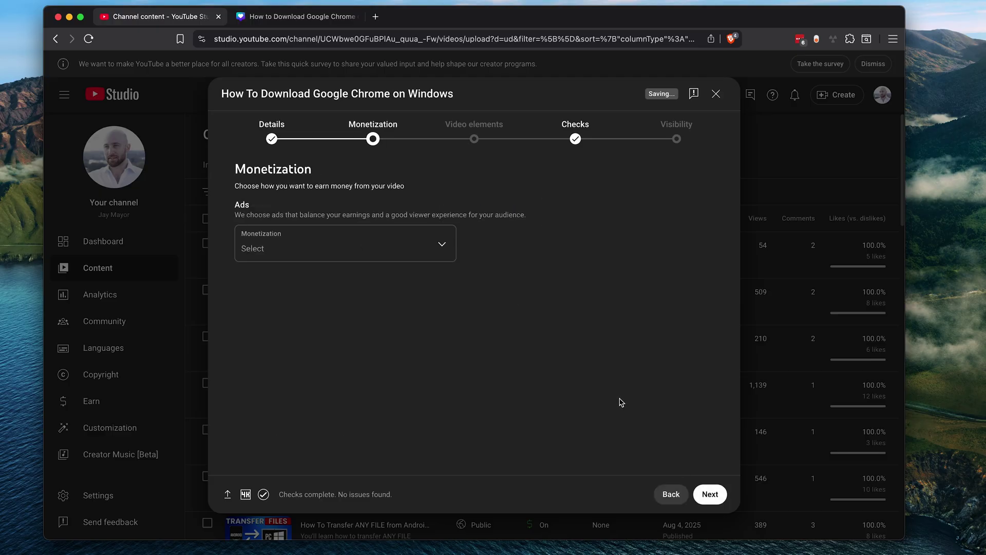
left_click(419, 248)
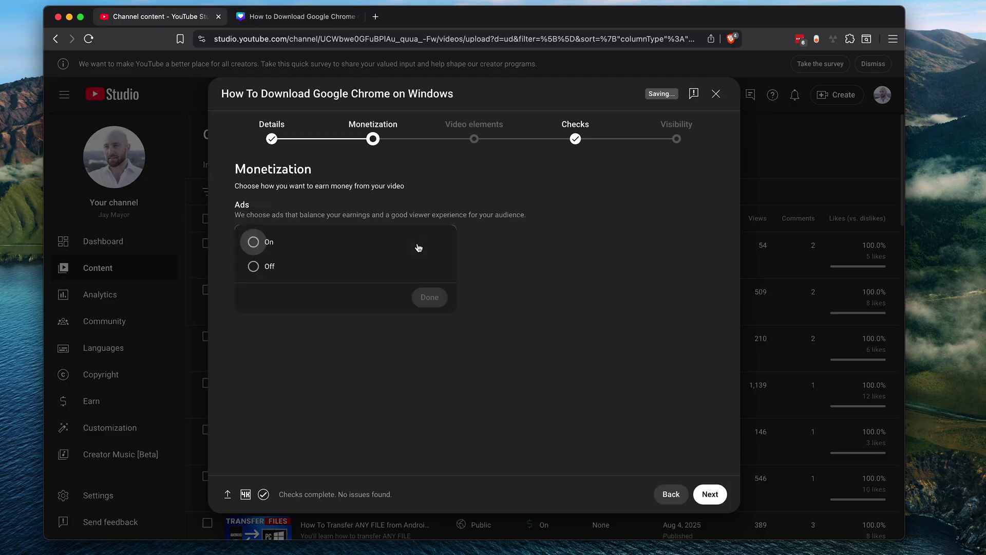
left_click(252, 244)
left_click(428, 296)
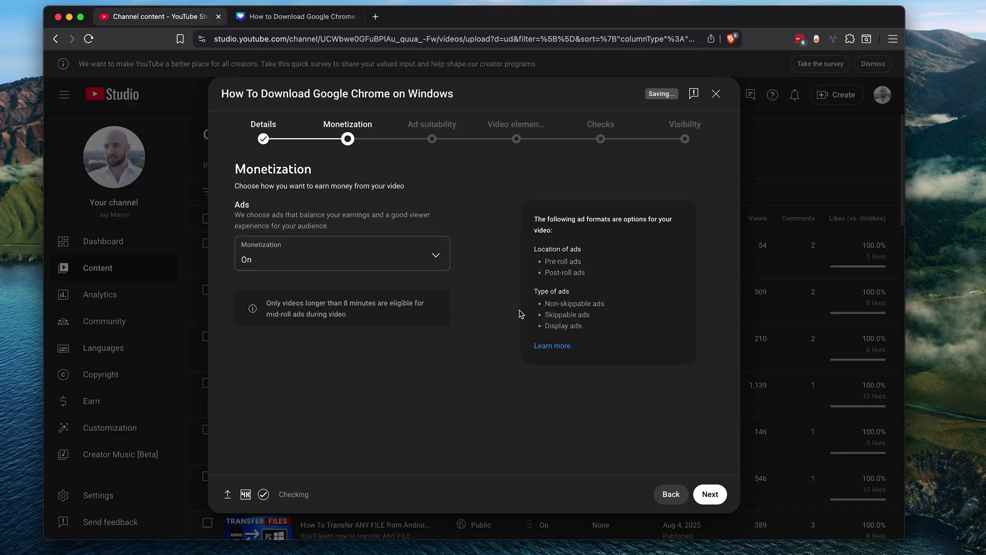
Step: Answer None of the above for ad suitability and submit the Safe for ads rating
left_click(710, 494)
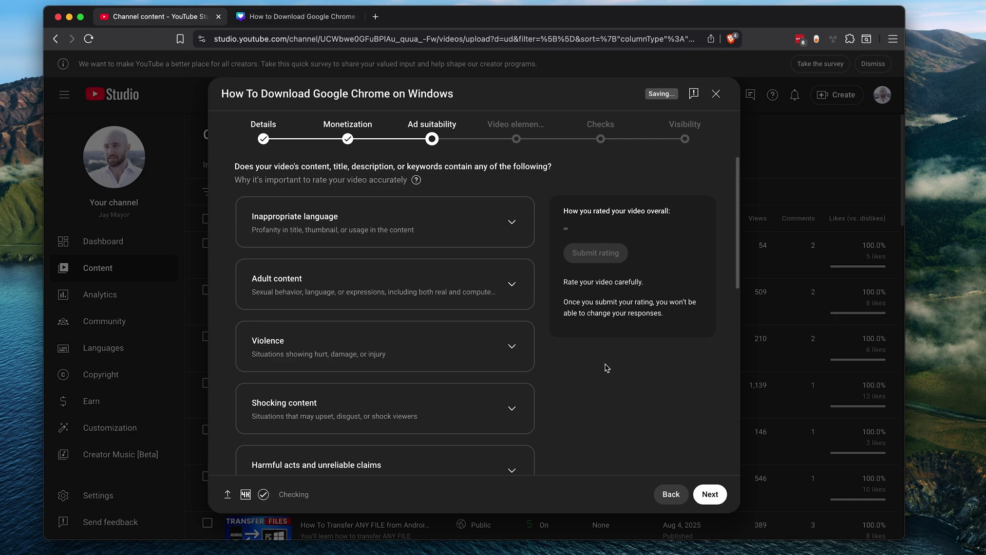
scroll(604, 368, "down", 3)
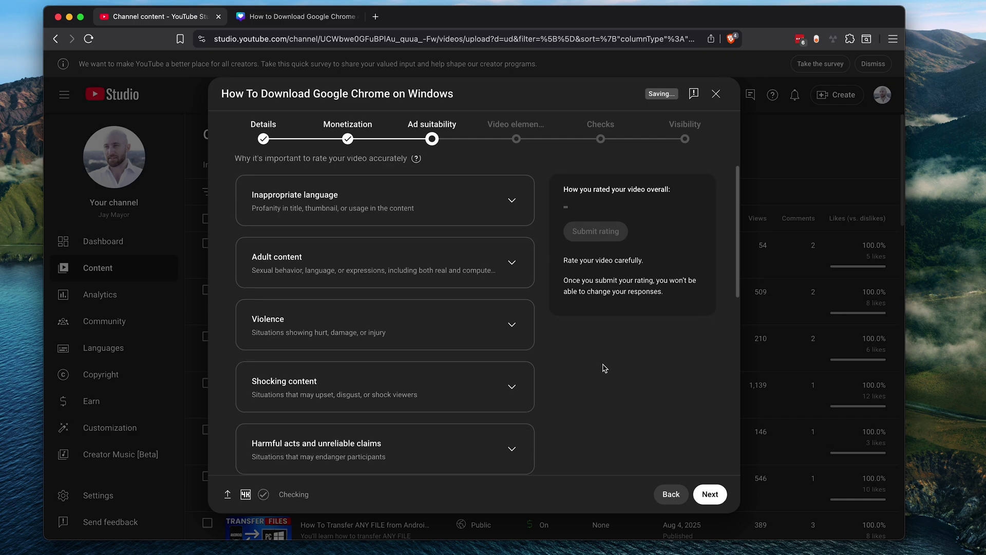
scroll(604, 368, "down", 5)
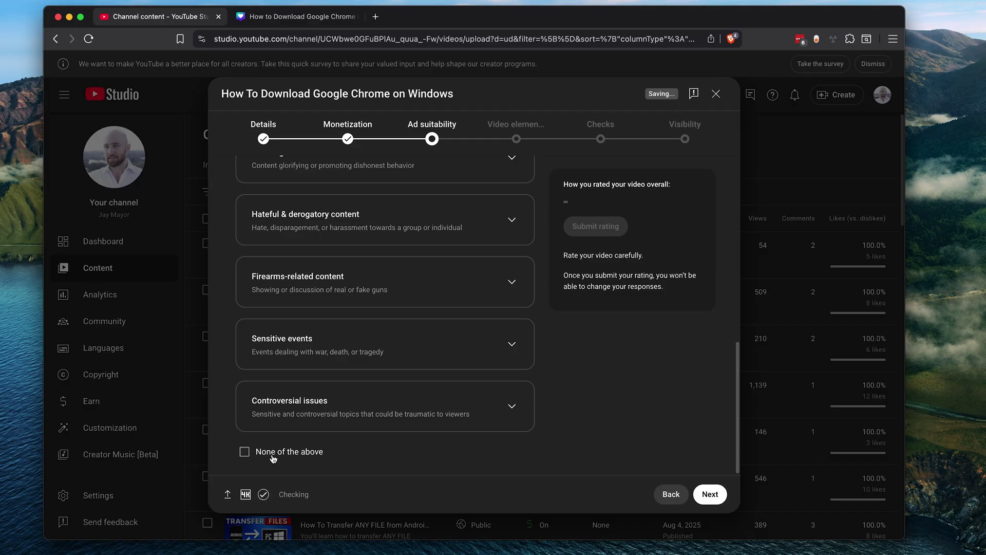
left_click(271, 454)
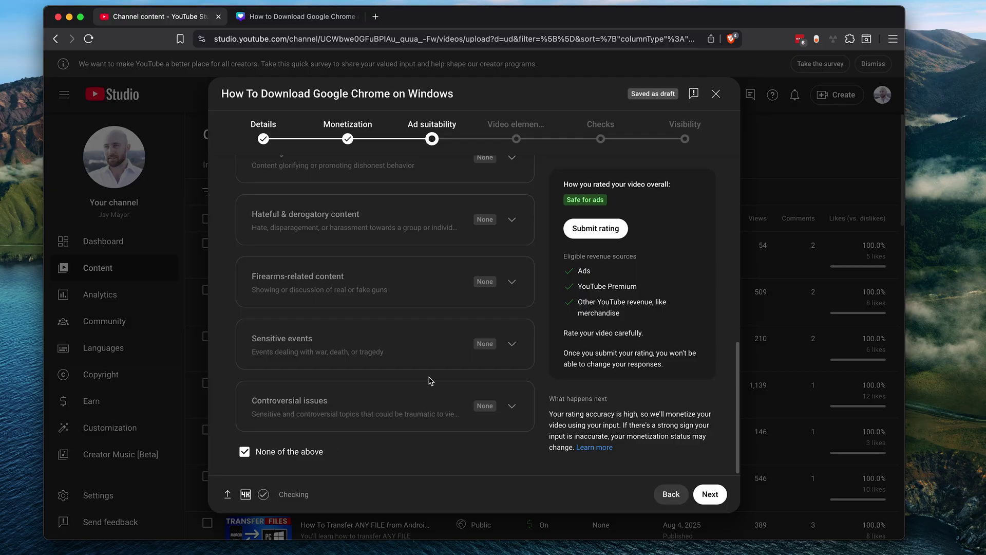
left_click(589, 235)
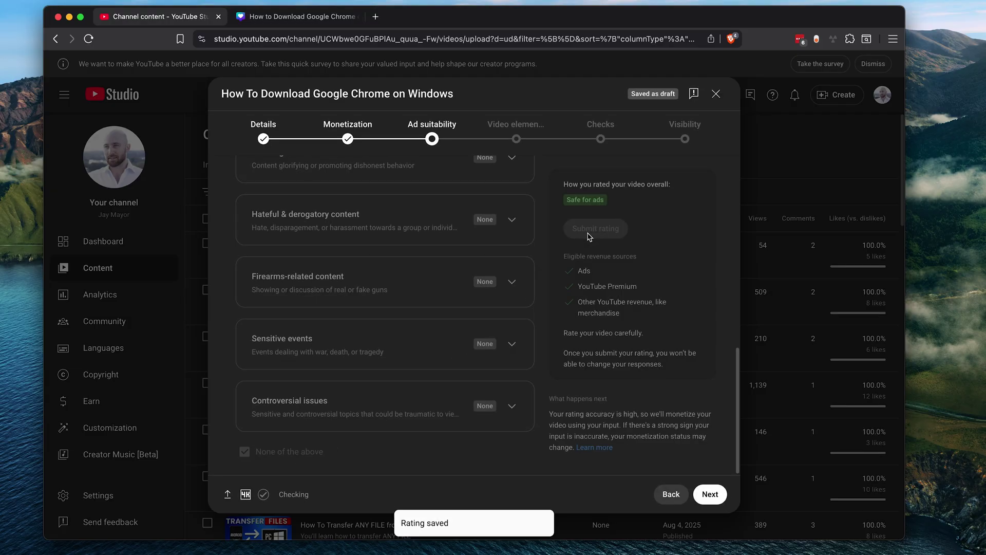
left_click(705, 492)
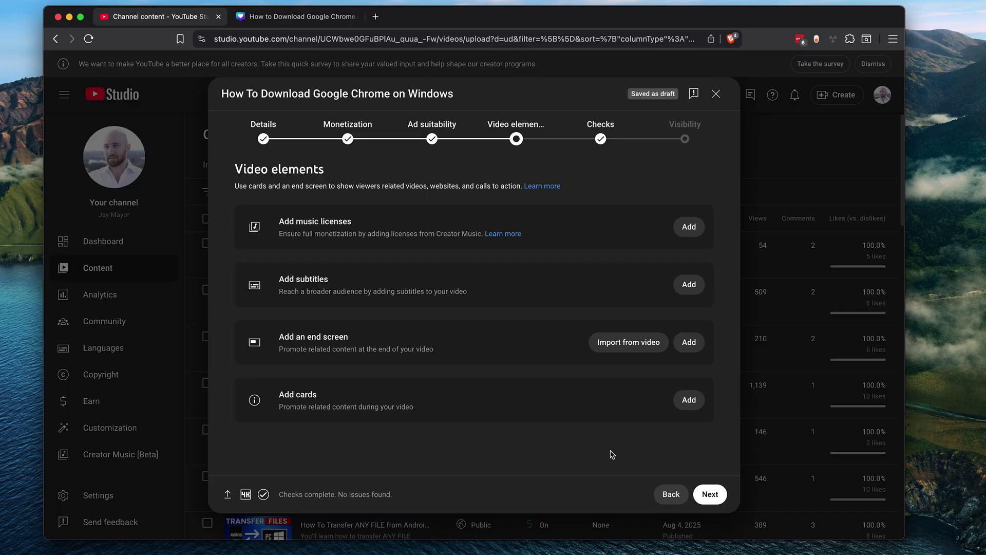
Step: Advance to the Checks step, which finds no copyright or ad suitability issues
left_click(710, 494)
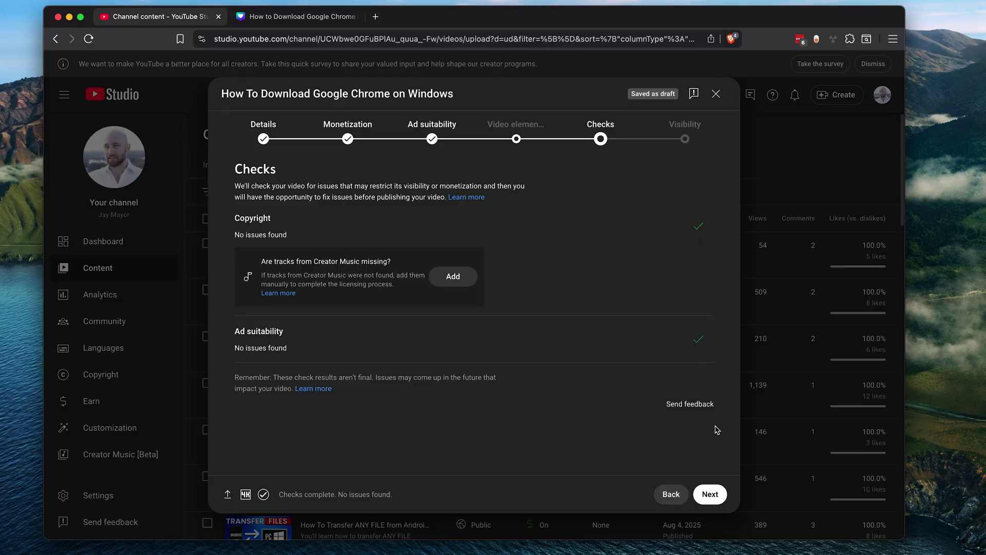
Step: Advance from Checks to the Visibility step of the upload
left_click(711, 495)
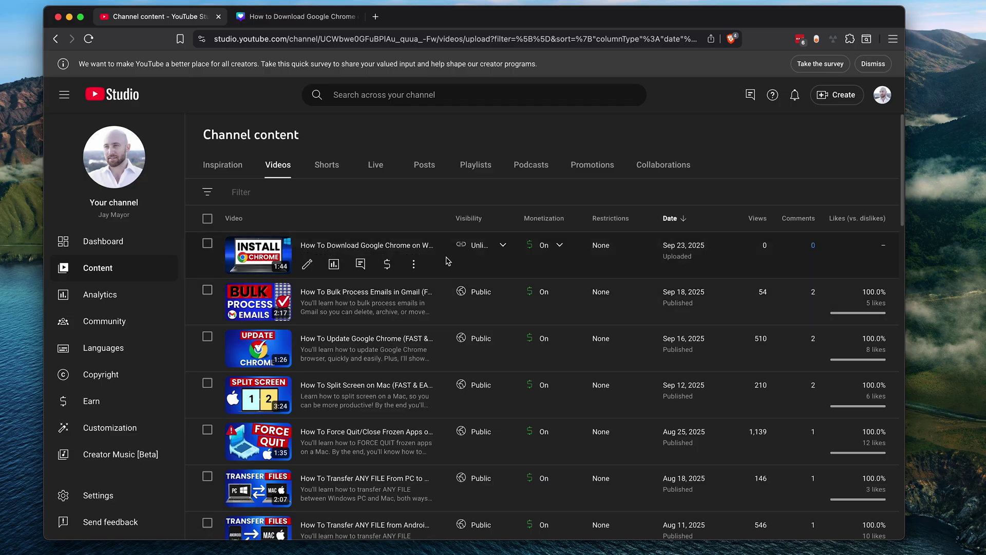
Step: Open the Chrome video's details page from the channel content list
left_click(380, 246)
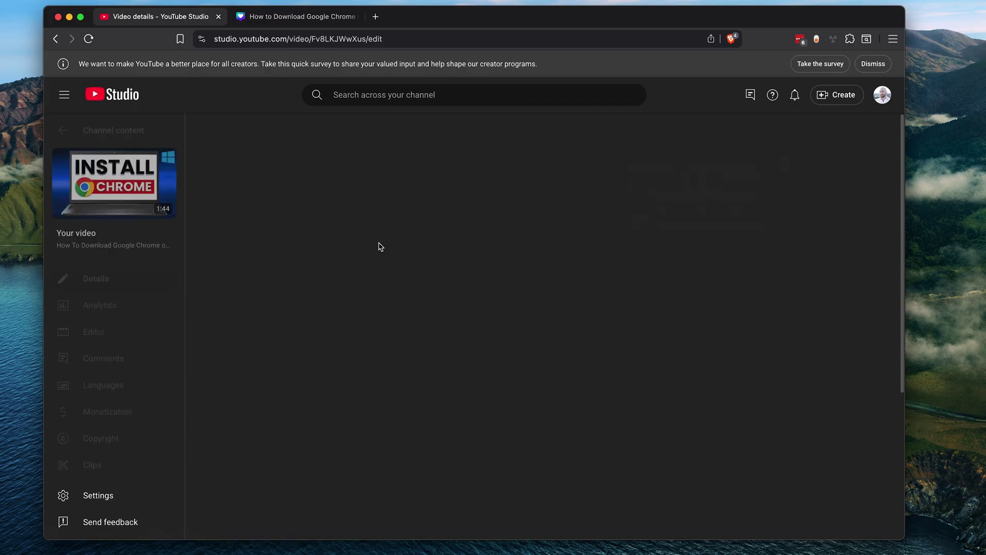
mouse_move(113, 193)
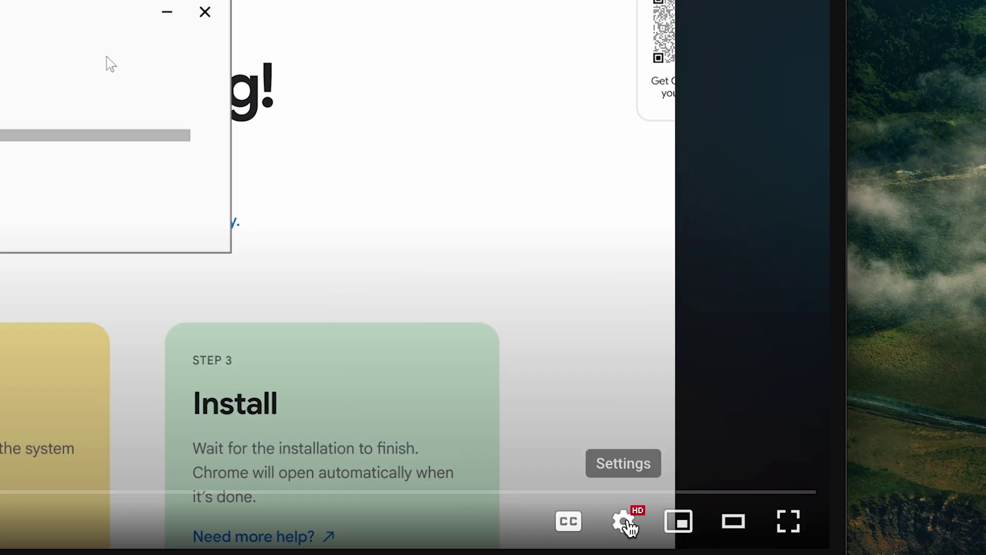
Step: Open the player's Quality settings to see the available resolutions
left_click(625, 520)
left_click(612, 461)
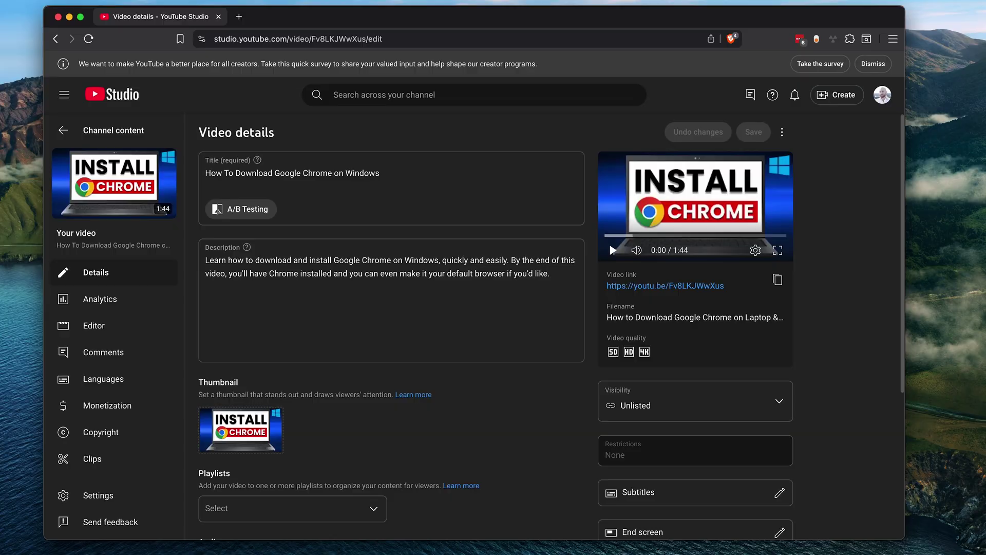
Step: Paste the six chapter timestamps, 0:00 Intro to 1:18 Outro, at the description's end
left_click(555, 281)
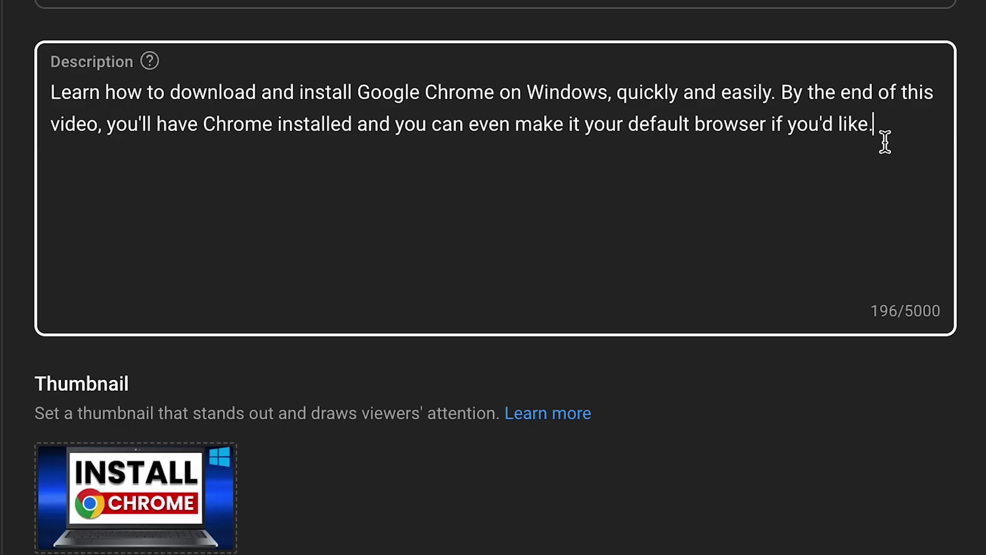
key("ctrl+v")
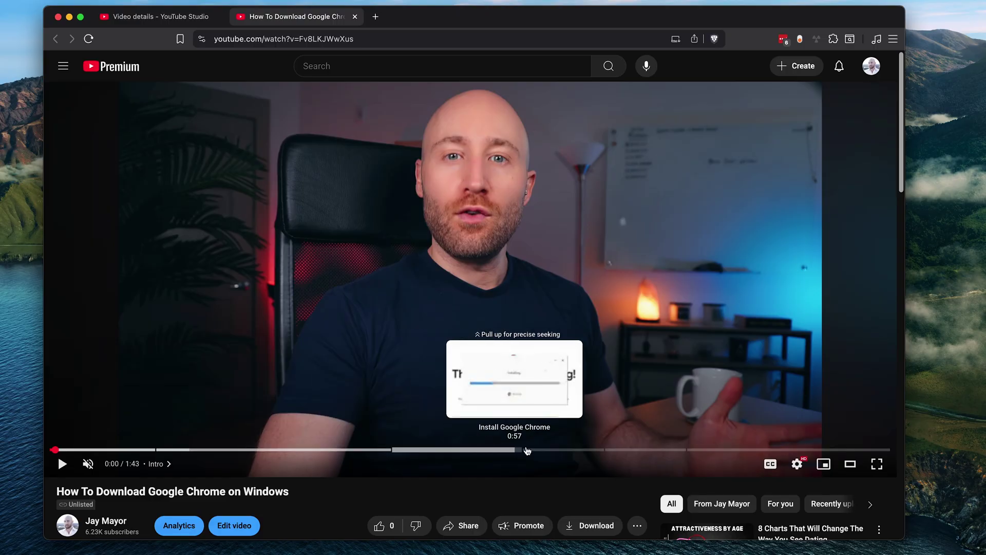
scroll(565, 455, "down", 6)
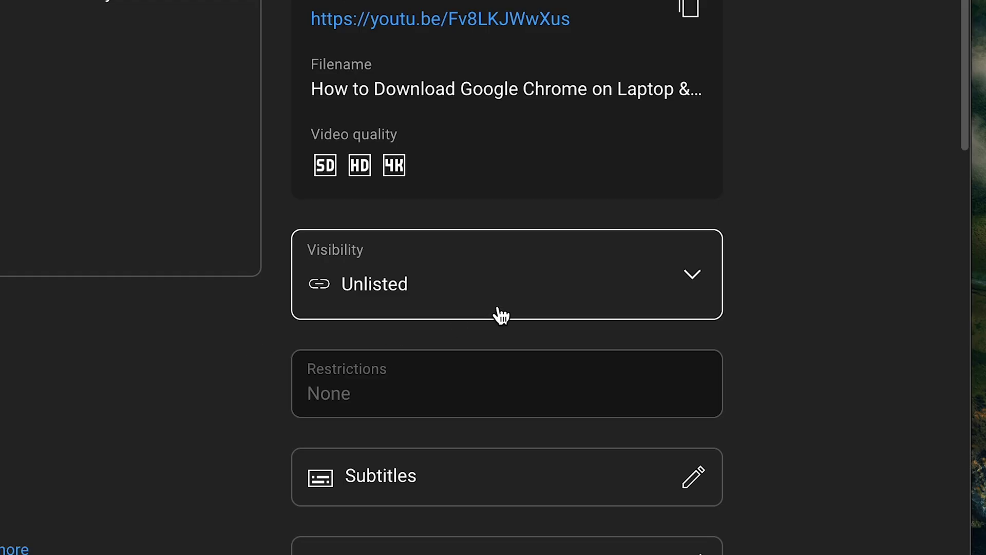
Step: Schedule the Chrome video to go public on Sep 24, 2025 at 12:00 AM
left_click(503, 290)
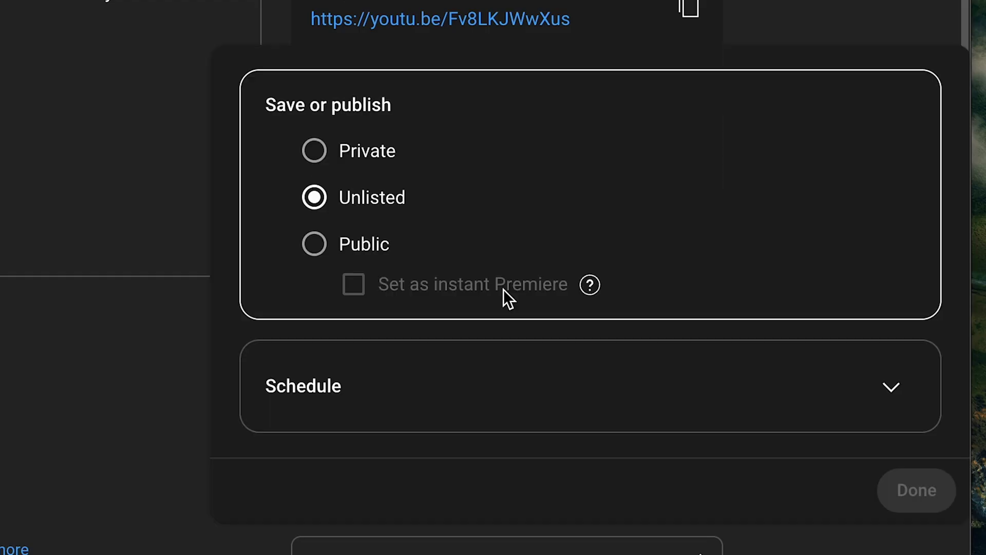
left_click(385, 389)
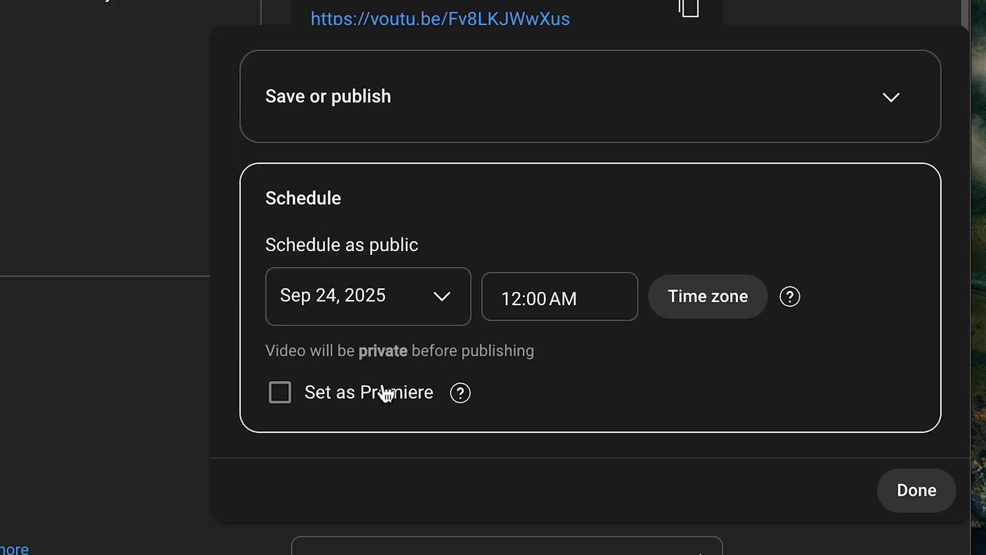
left_click(894, 486)
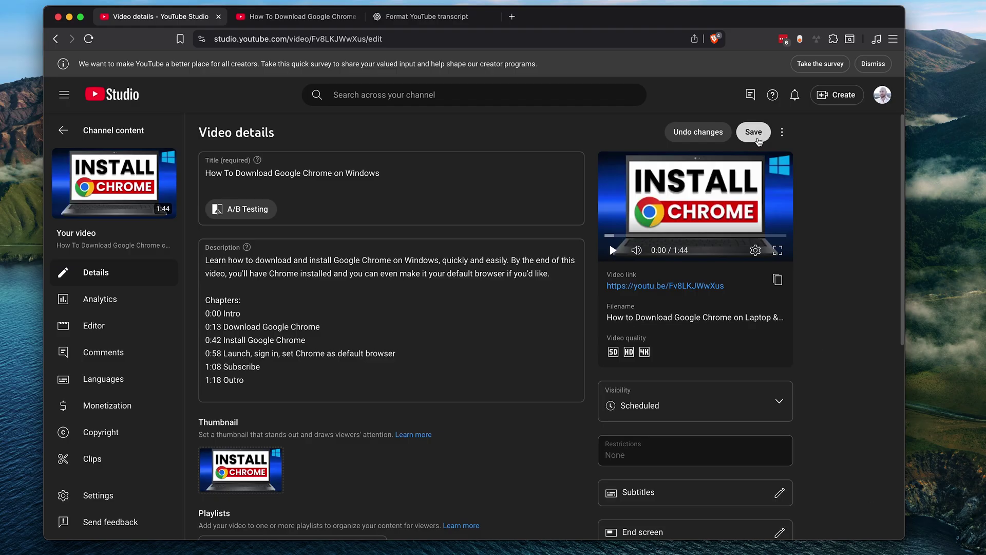